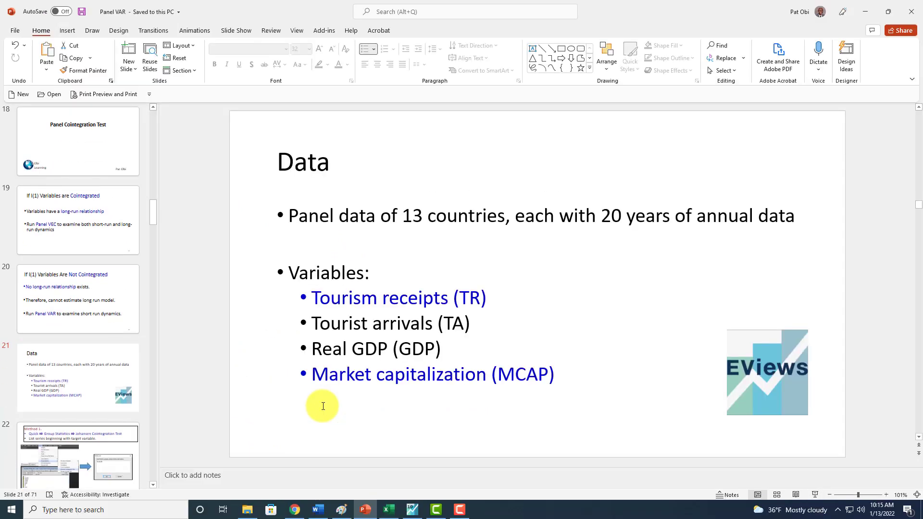
# - Bring the EViews PANEL VAR - DATA workfile window to the front from the taskbar
pyautogui.moveTo(410, 504)
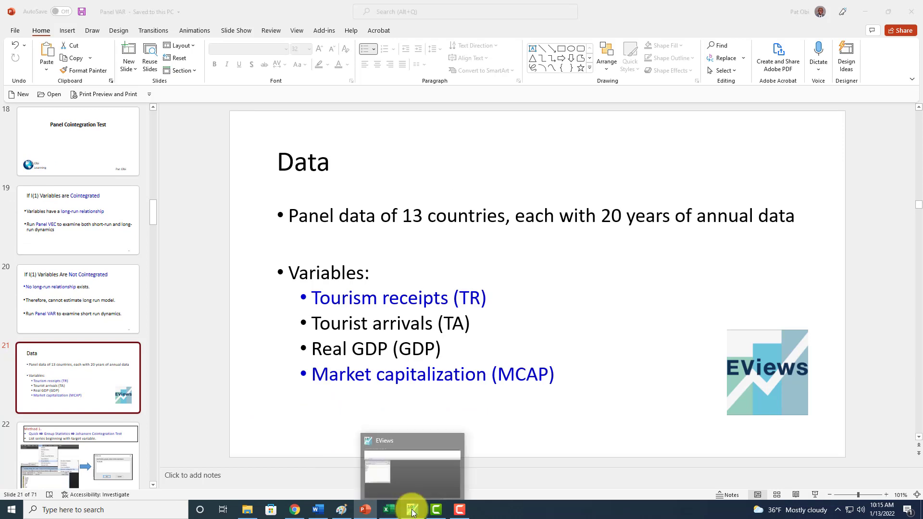
pyautogui.click(398, 478)
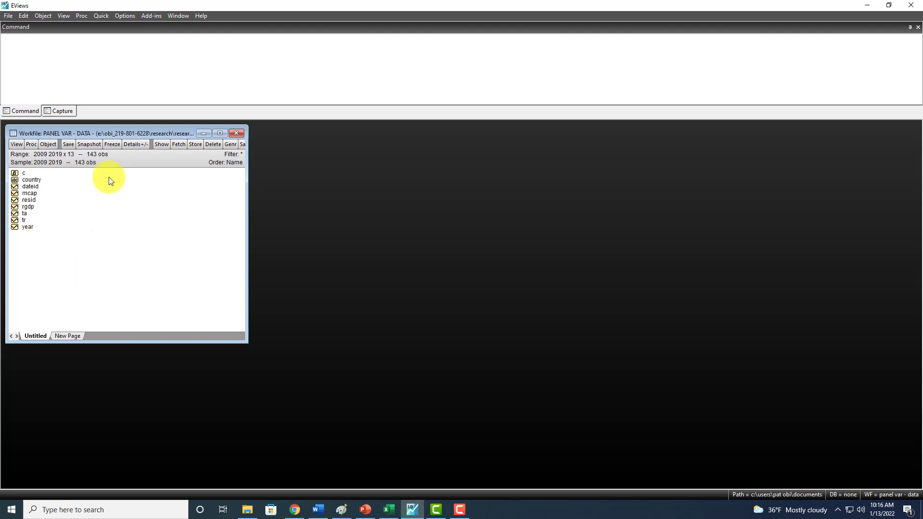
pyautogui.click(101, 17)
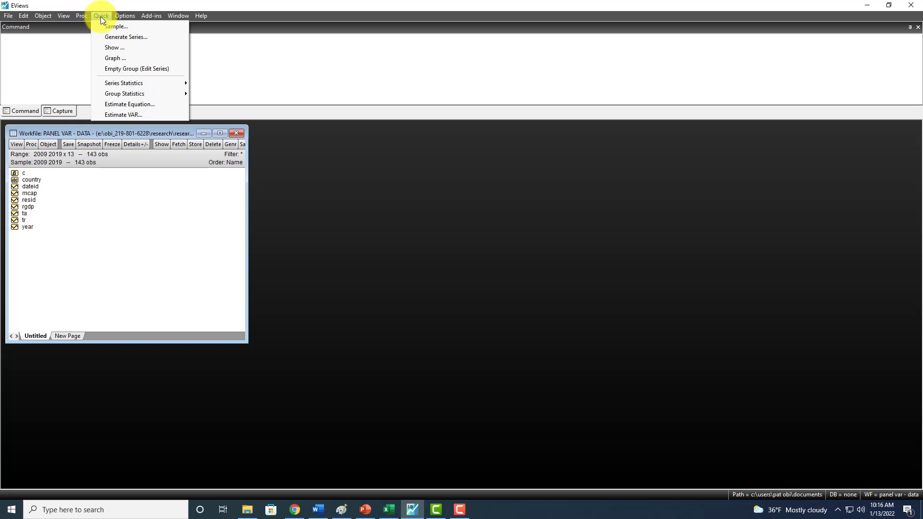
pyautogui.moveTo(124, 95)
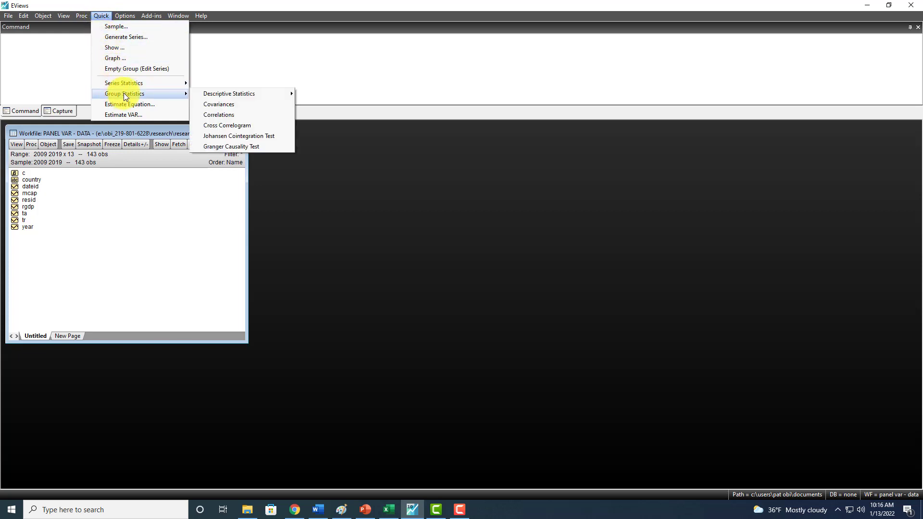
pyautogui.click(230, 136)
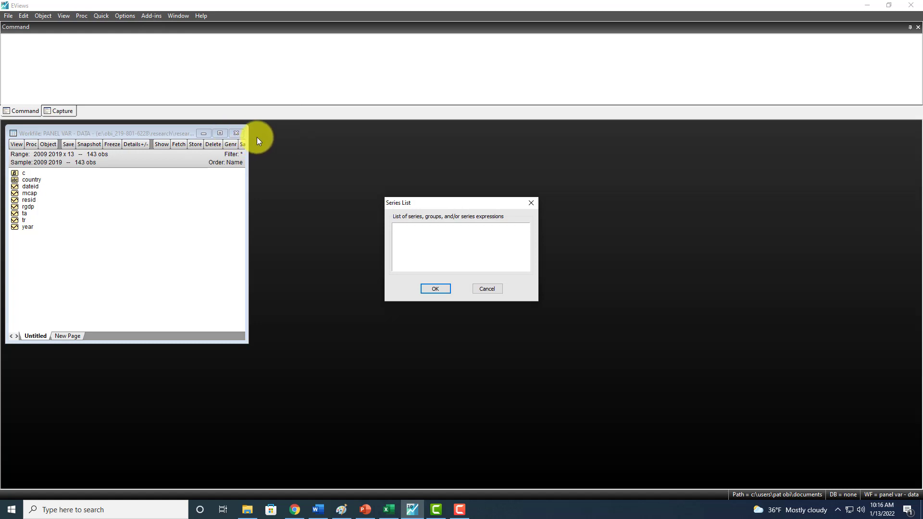
pyautogui.write('TR MCAP')
pyautogui.click(457, 248)
pyautogui.click(432, 289)
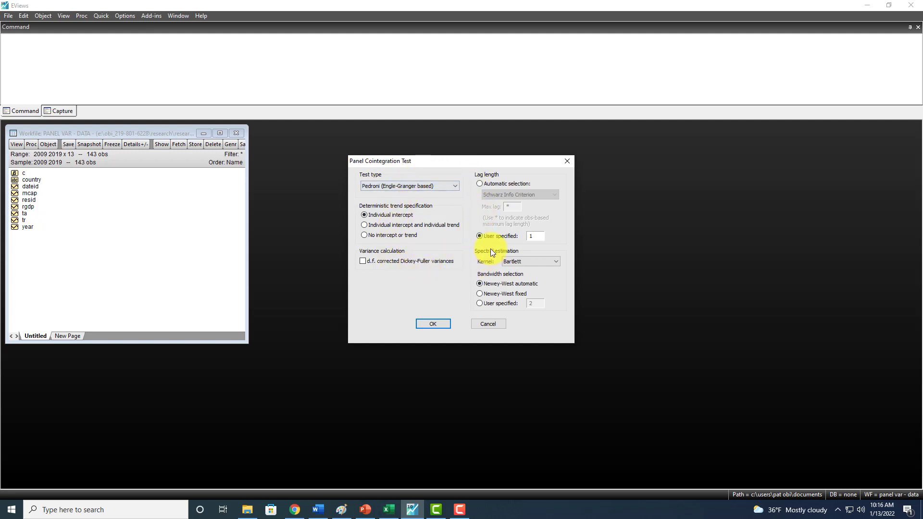
pyautogui.click(434, 324)
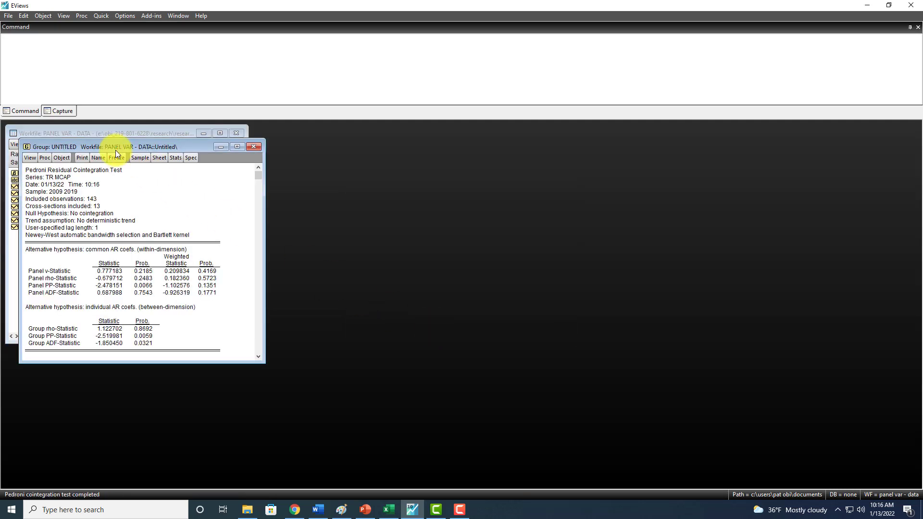
pyautogui.moveTo(115, 150); pyautogui.dragTo(362, 125)
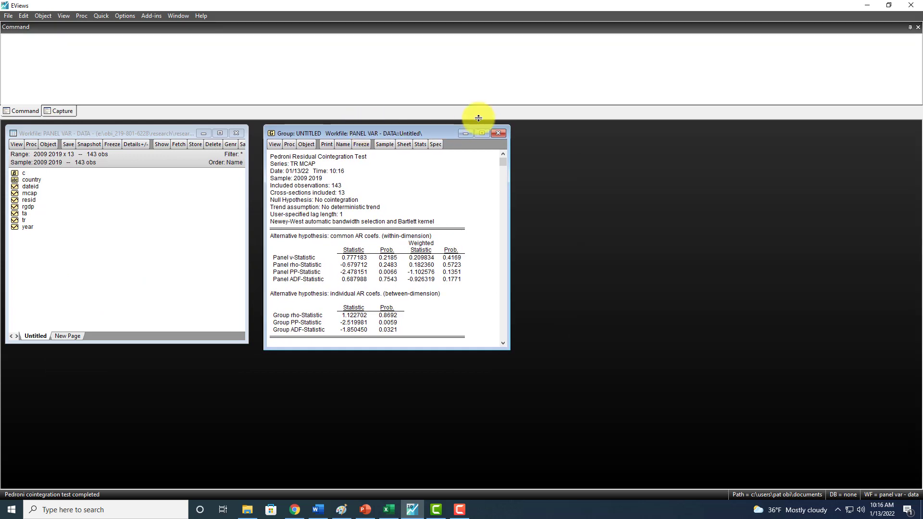
pyautogui.click(500, 133)
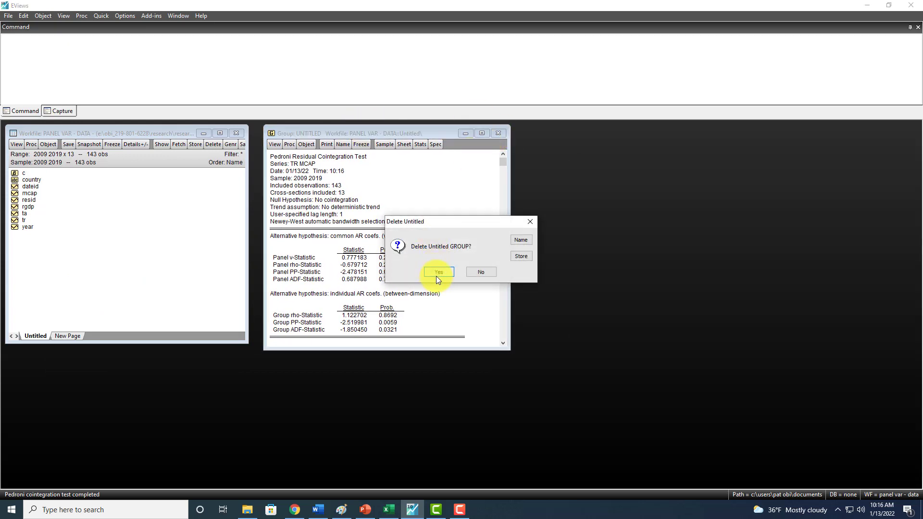
pyautogui.click(438, 275)
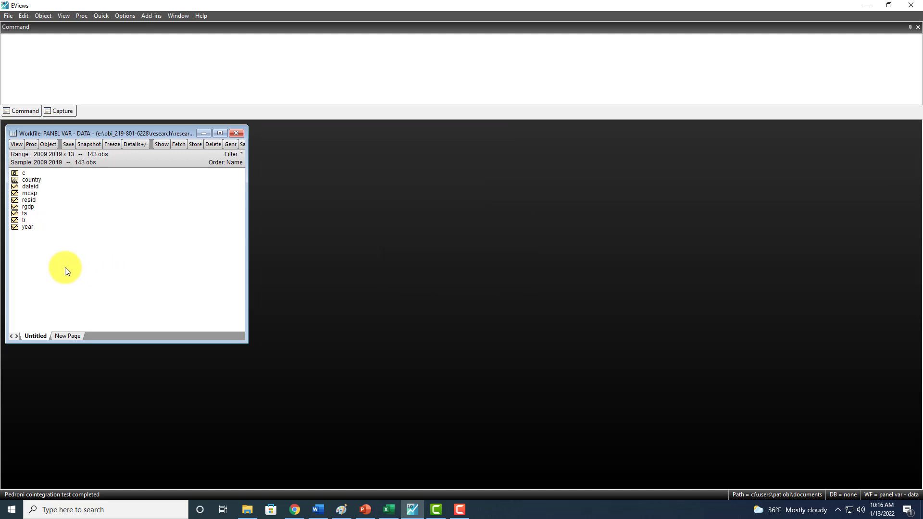
# - Select the tr and mcap series together in the workfile list
pyautogui.click(26, 221)
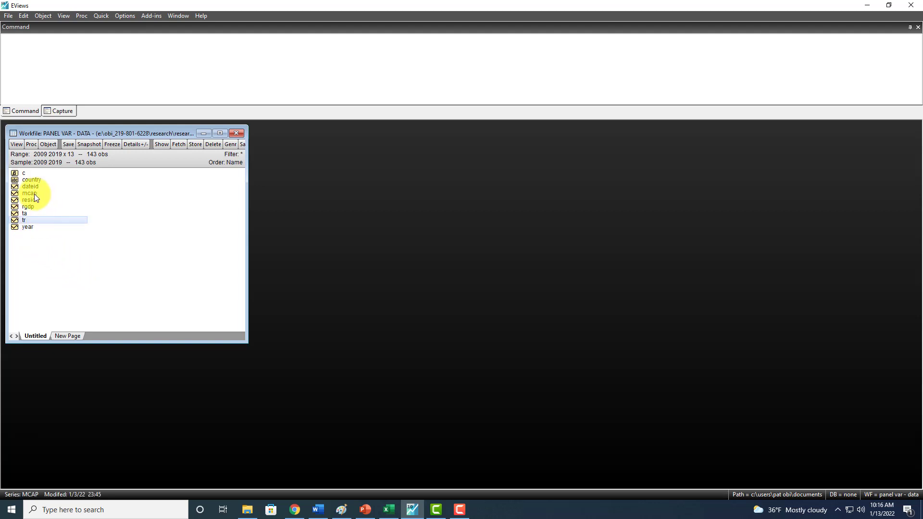
pyautogui.keyDown('shift'); pyautogui.click(35, 193); pyautogui.keyUp('shift')
pyautogui.click(31, 226)
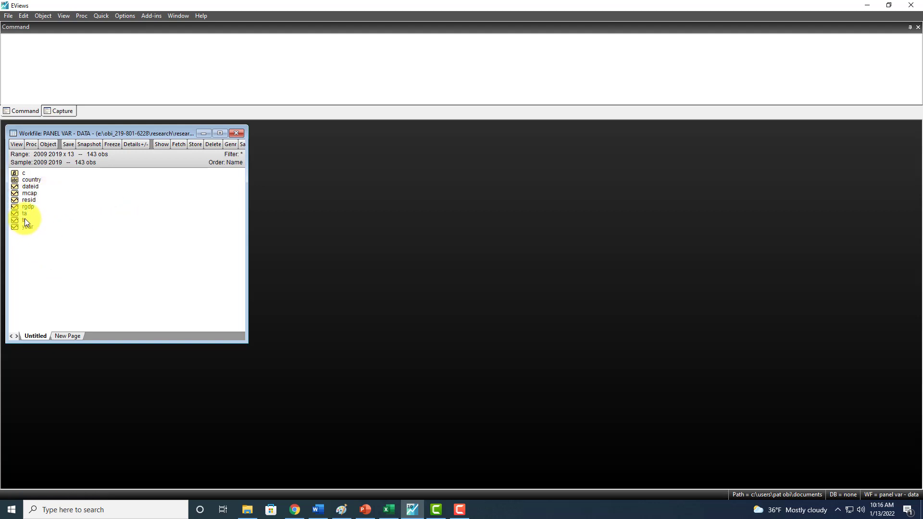
pyautogui.click(25, 219)
pyautogui.keyDown('shift'); pyautogui.click(30, 191); pyautogui.keyUp('shift')
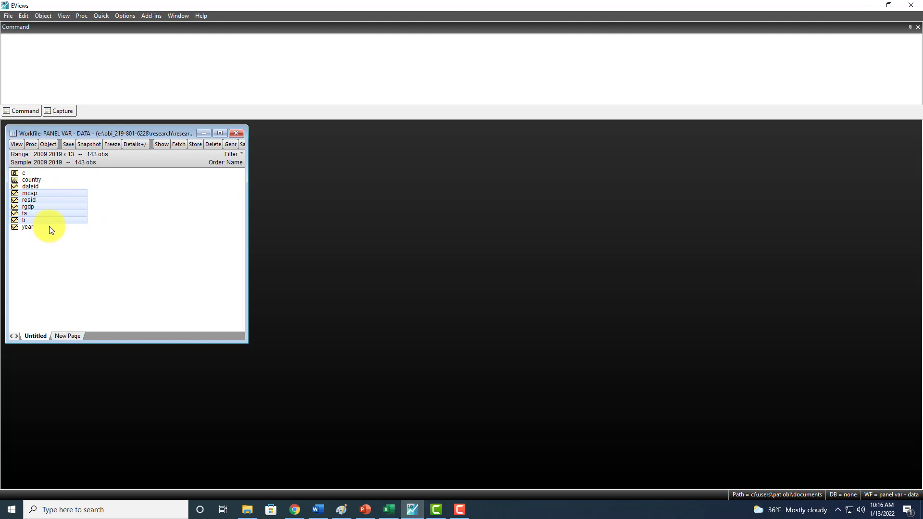
pyautogui.click(23, 221)
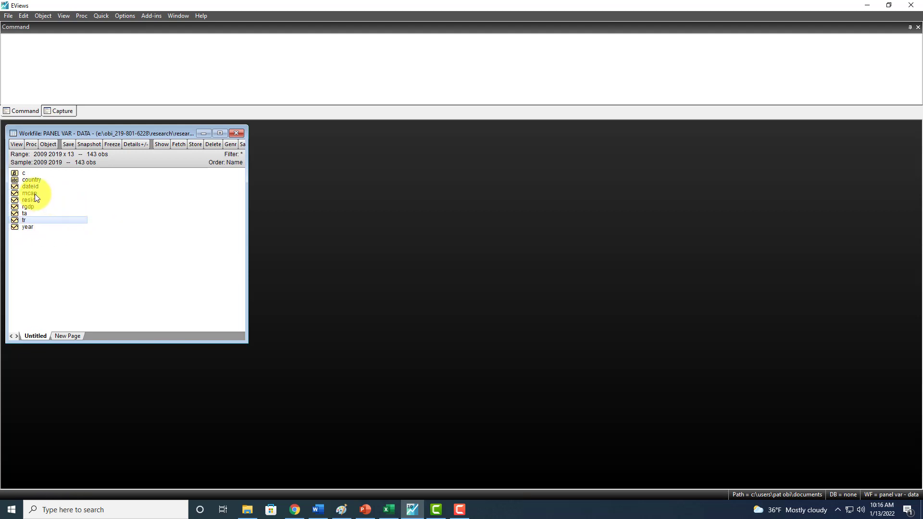
pyautogui.keyDown('shift'); pyautogui.click(35, 194); pyautogui.keyUp('shift')
pyautogui.click(37, 230)
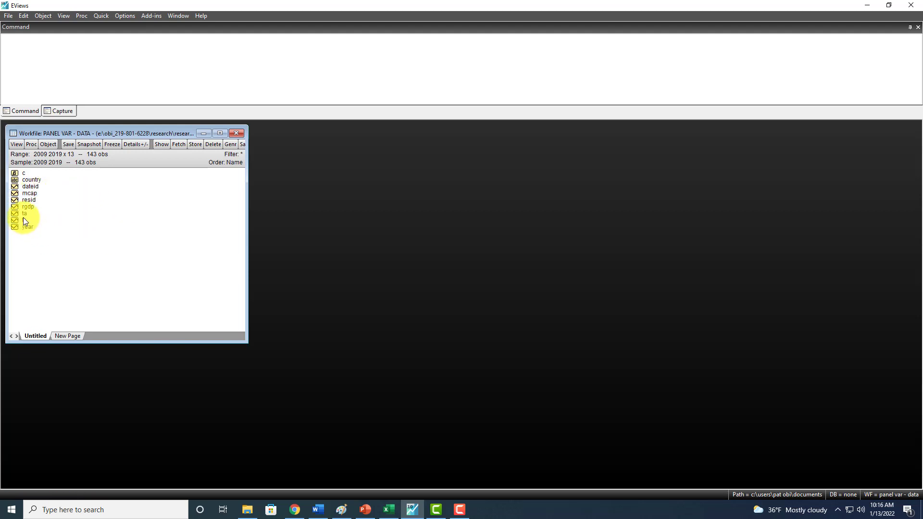
pyautogui.keyDown('ctrl'); pyautogui.click(38, 194); pyautogui.keyUp('ctrl')
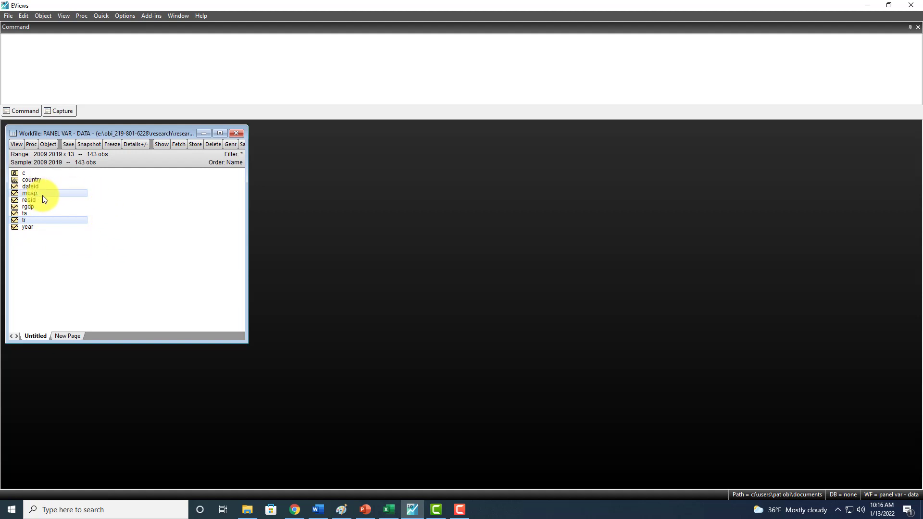
# - Open tr and mcap as a group and bring up its View menu
pyautogui.rightClick(75, 223)
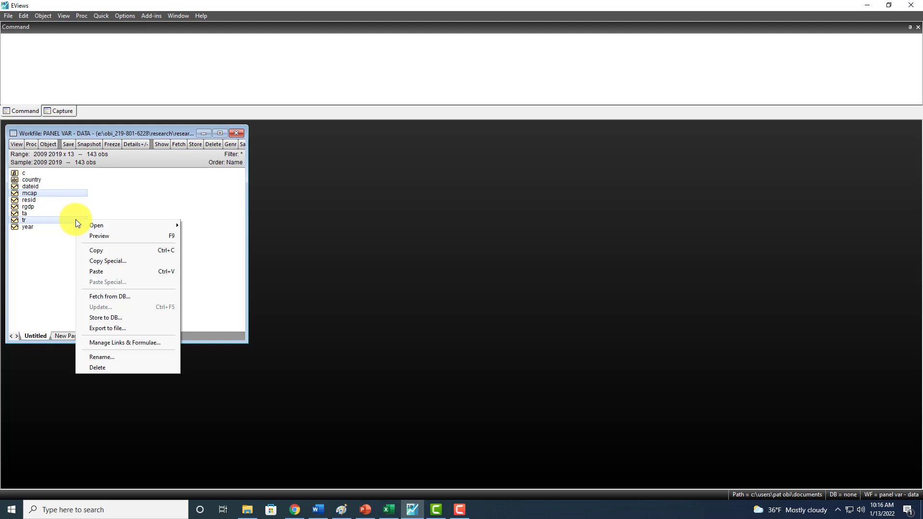
pyautogui.moveTo(123, 226)
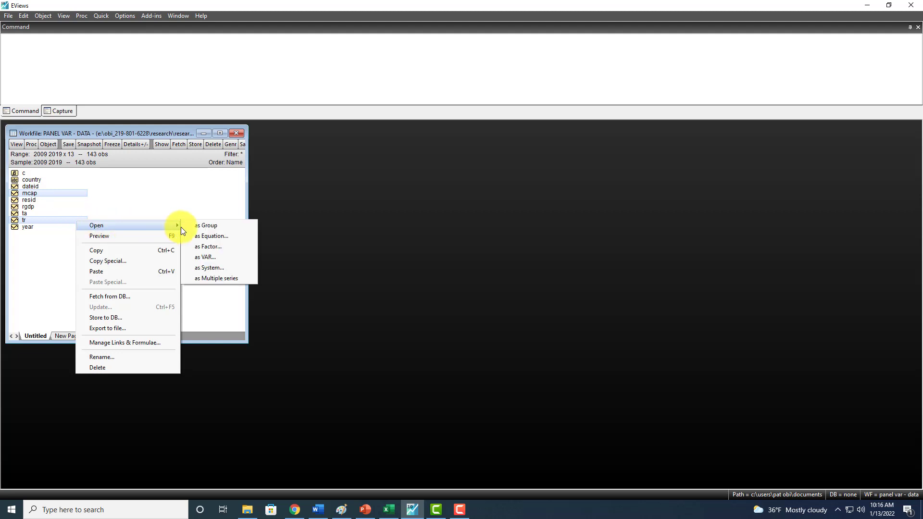
pyautogui.click(208, 226)
pyautogui.moveTo(180, 163); pyautogui.dragTo(403, 135)
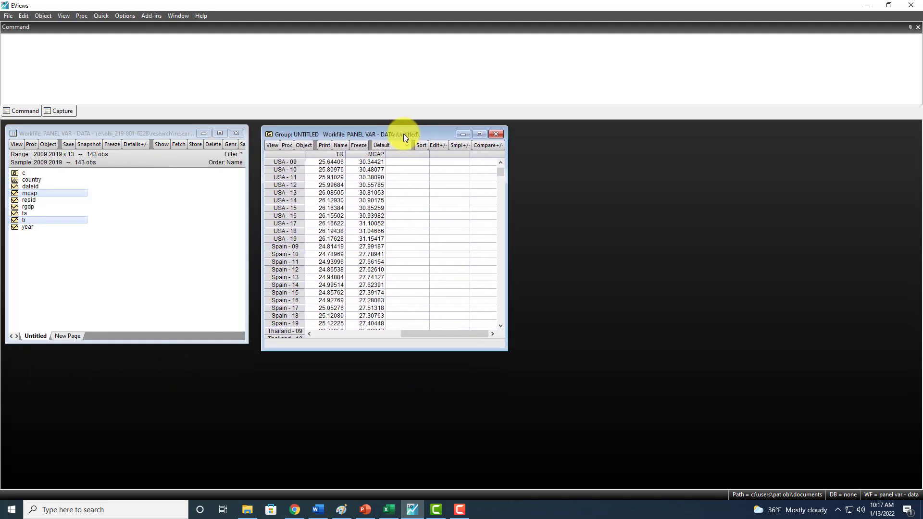
pyautogui.click(271, 145)
# - Open the Panel Cointegration Test settings and keep Pedroni as the test type
pyautogui.moveTo(347, 293)
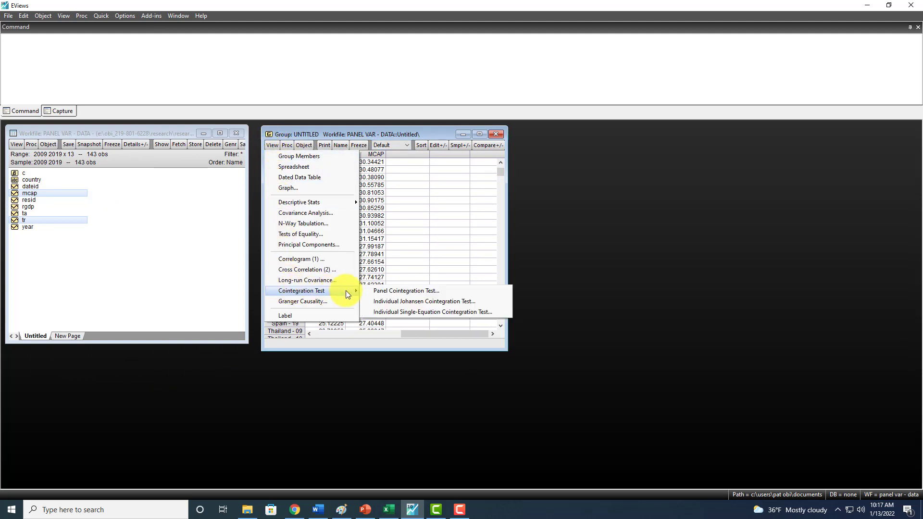
pyautogui.click(392, 291)
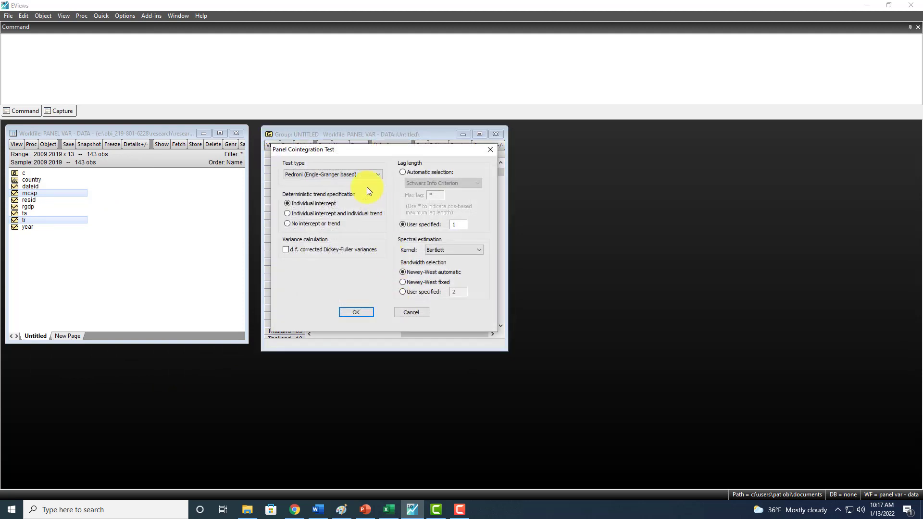
pyautogui.moveTo(353, 152); pyautogui.dragTo(598, 141)
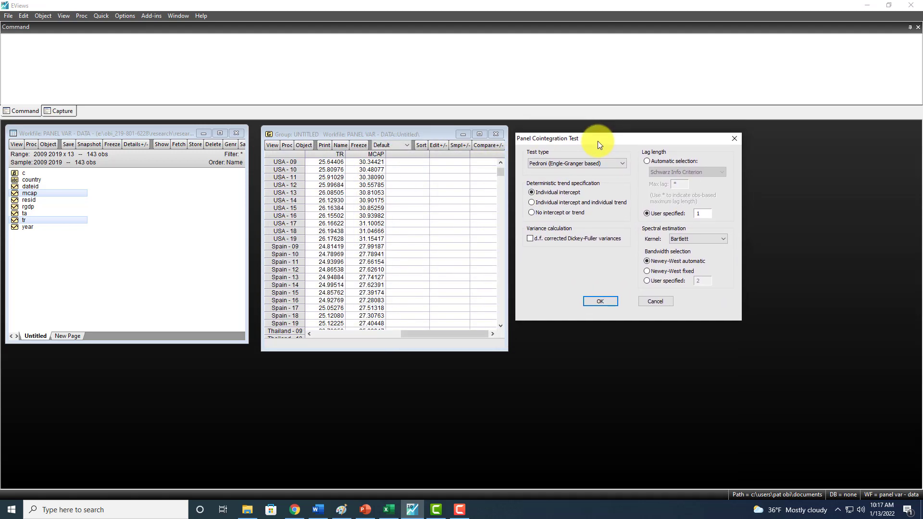
pyautogui.click(571, 163)
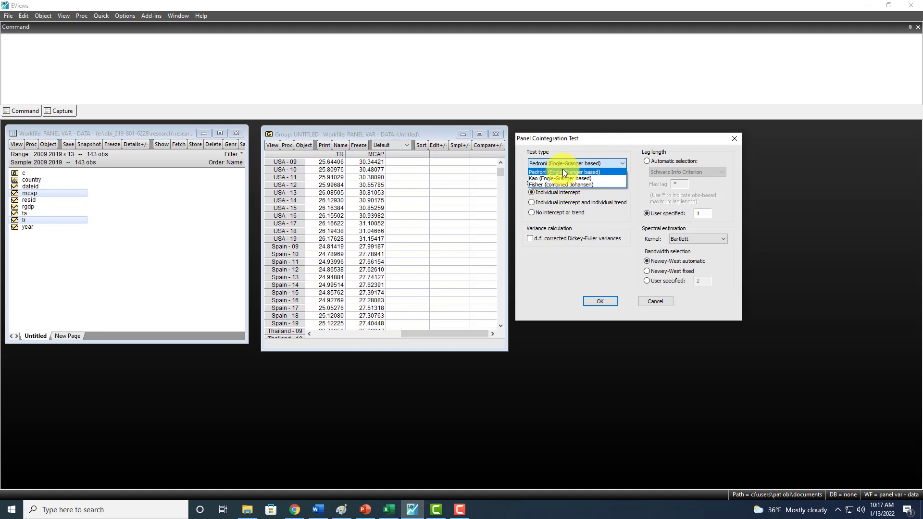
pyautogui.click(565, 172)
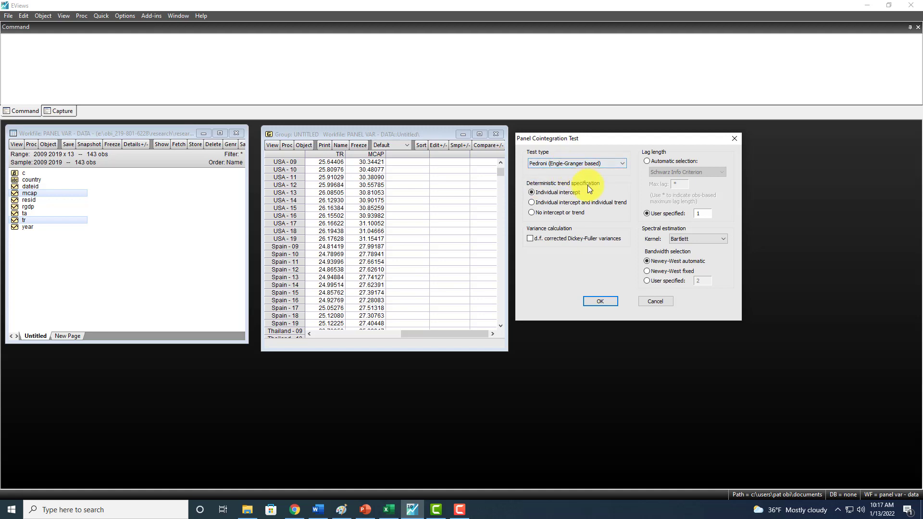
# - Use individual intercept and individual trend with automatic Schwarz lag length selection
pyautogui.click(532, 202)
pyautogui.click(647, 161)
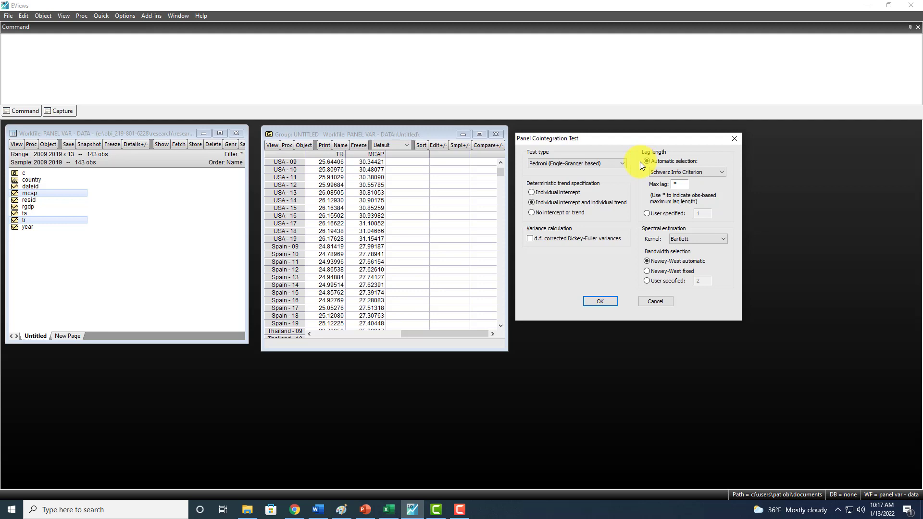
pyautogui.click(648, 214)
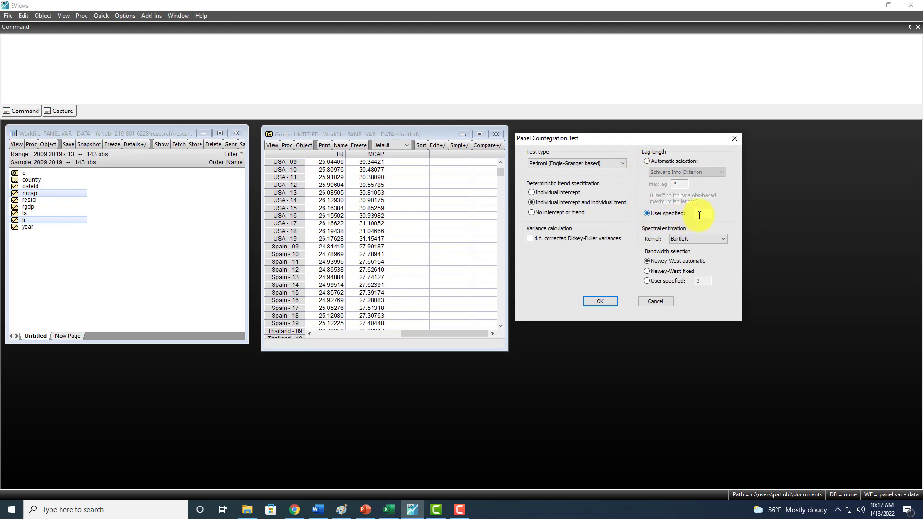
pyautogui.click(647, 161)
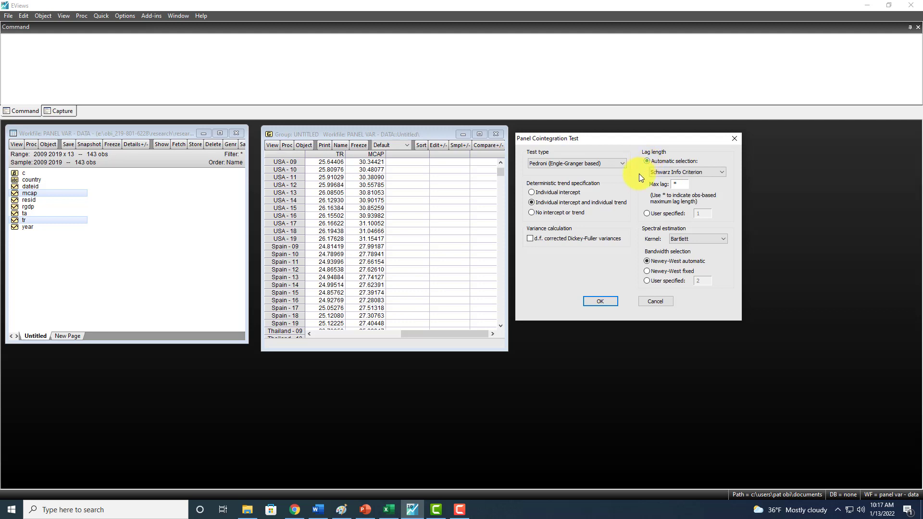
# - Run the Pedroni test and highlight the no-cointegration hypothesis and statistic names Panel v to Group ADF
pyautogui.click(600, 302)
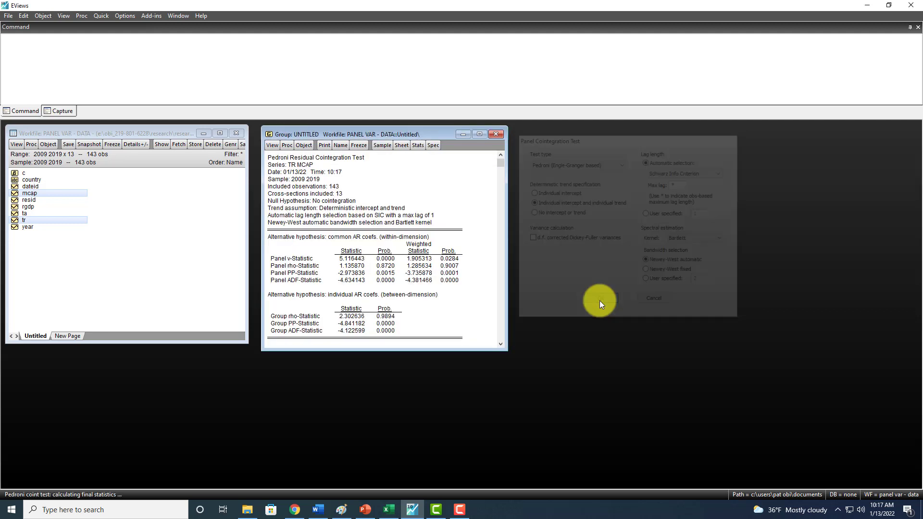
pyautogui.moveTo(381, 136)
pyautogui.mouseDown()
pyautogui.moveTo(512, 152)
pyautogui.moveTo(394, 136)
pyautogui.mouseUp()
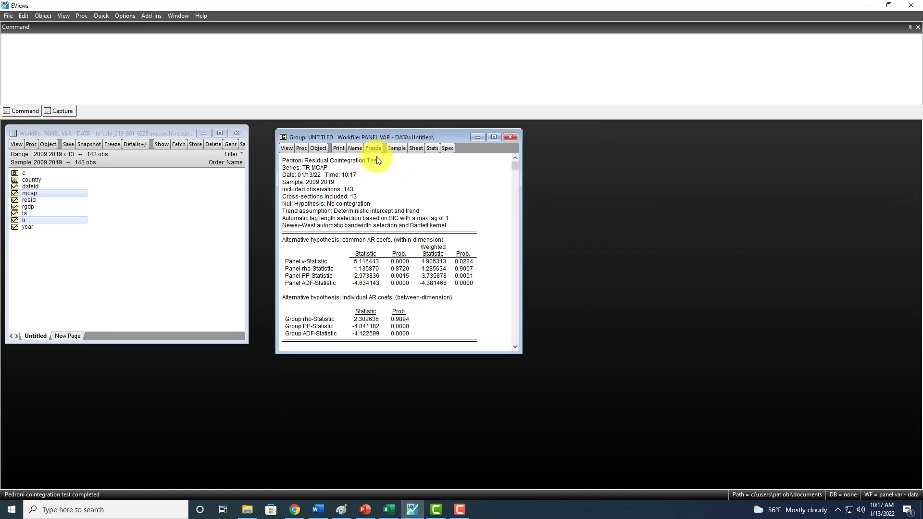
pyautogui.click(296, 205)
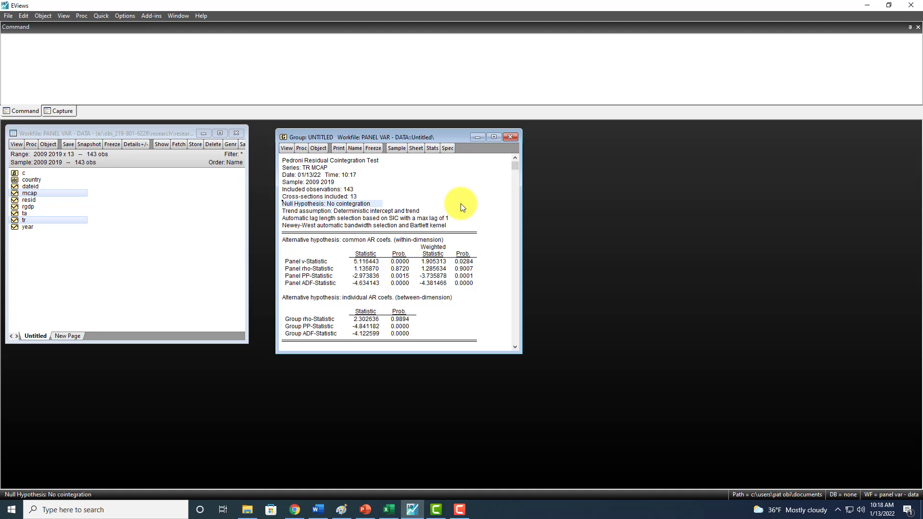
pyautogui.moveTo(314, 262); pyautogui.dragTo(309, 335)
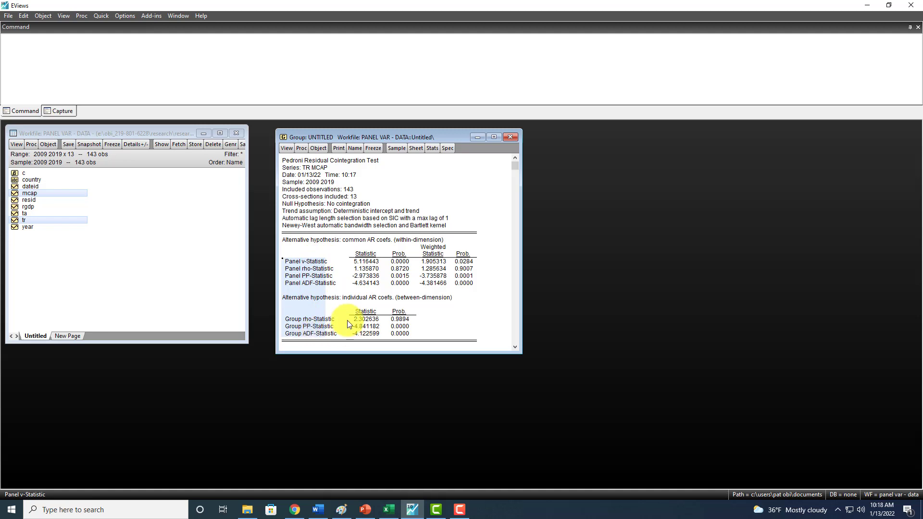
# - Highlight the Statistic, Weighted Statistic and Prob. values to review them
pyautogui.click(365, 258)
pyautogui.moveTo(360, 304); pyautogui.dragTo(360, 333)
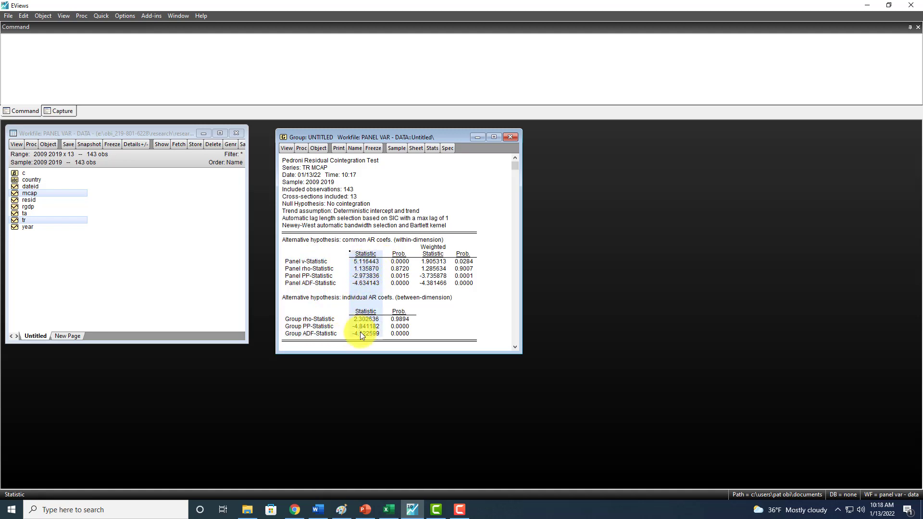
pyautogui.moveTo(428, 247); pyautogui.dragTo(429, 285)
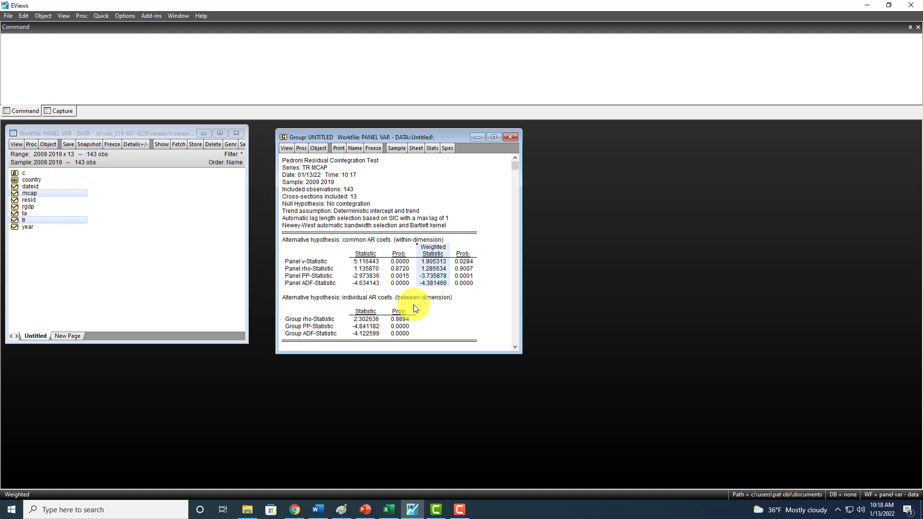
pyautogui.click(400, 276)
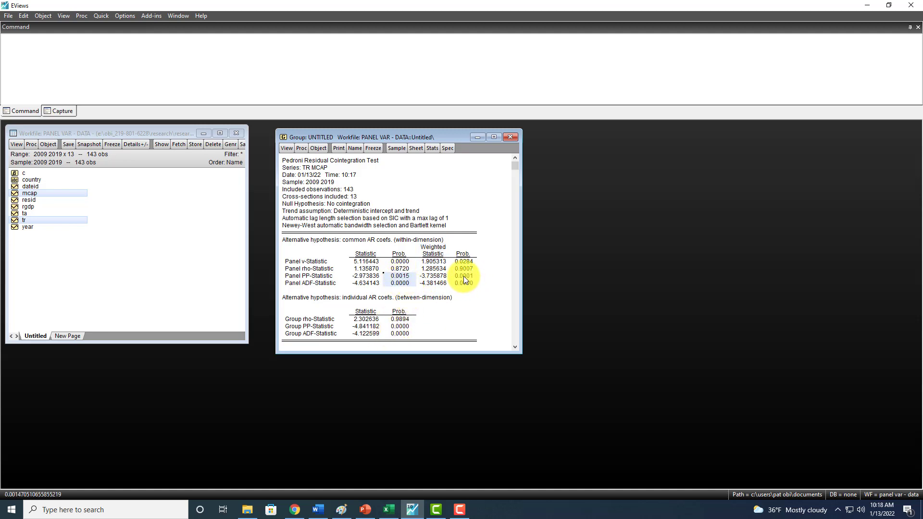
pyautogui.moveTo(464, 276); pyautogui.dragTo(463, 283)
pyautogui.click(403, 327)
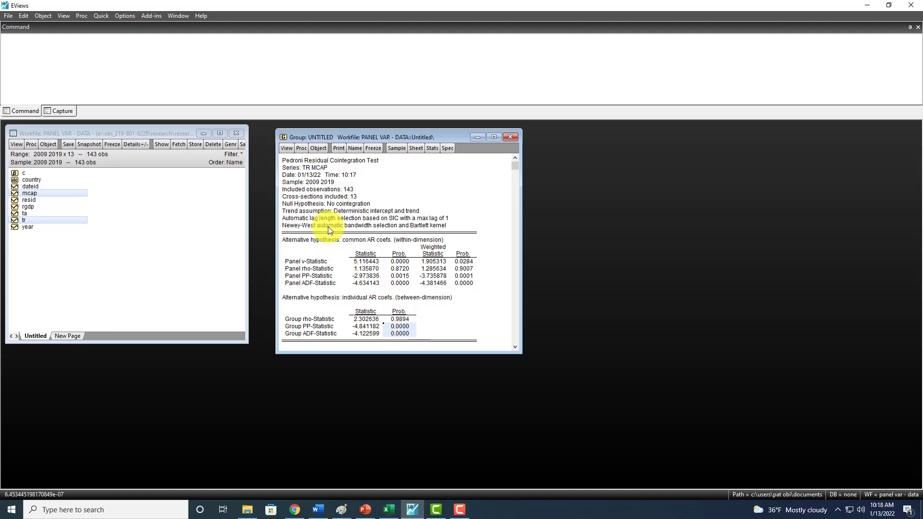
pyautogui.click(298, 203)
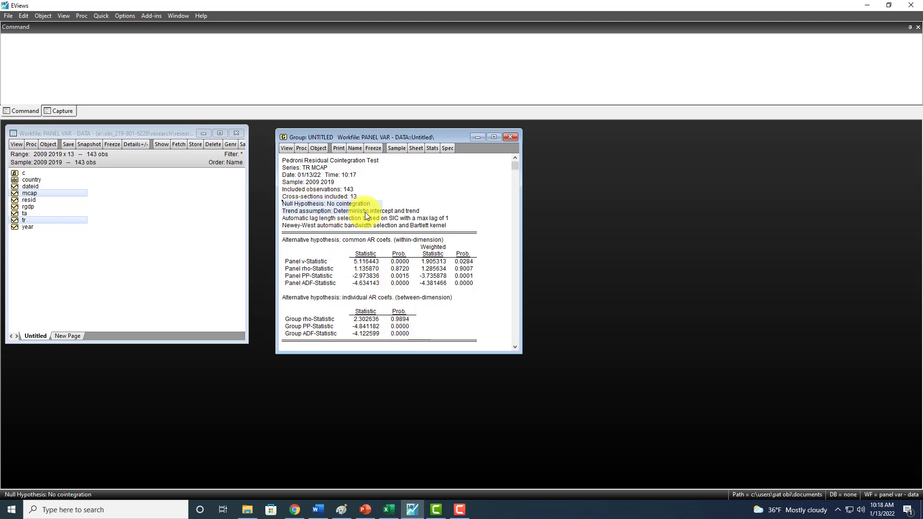
pyautogui.click(402, 204)
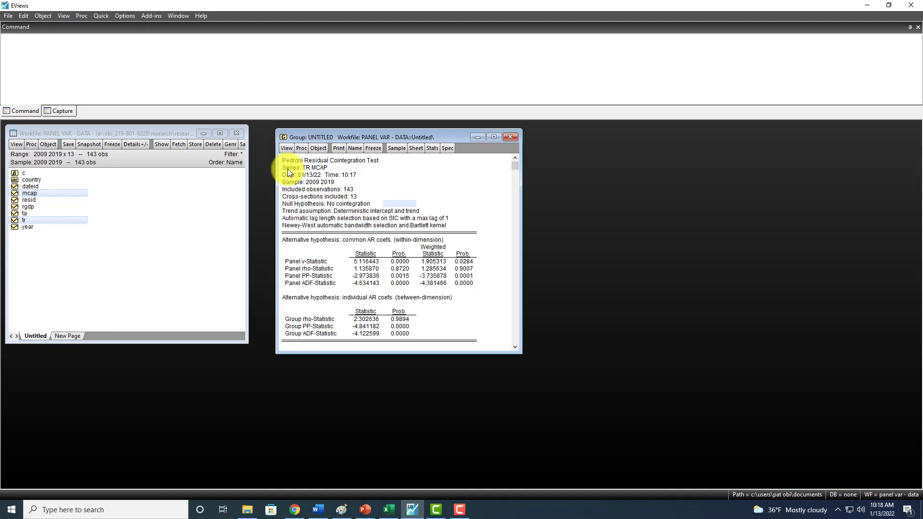
pyautogui.click(327, 169)
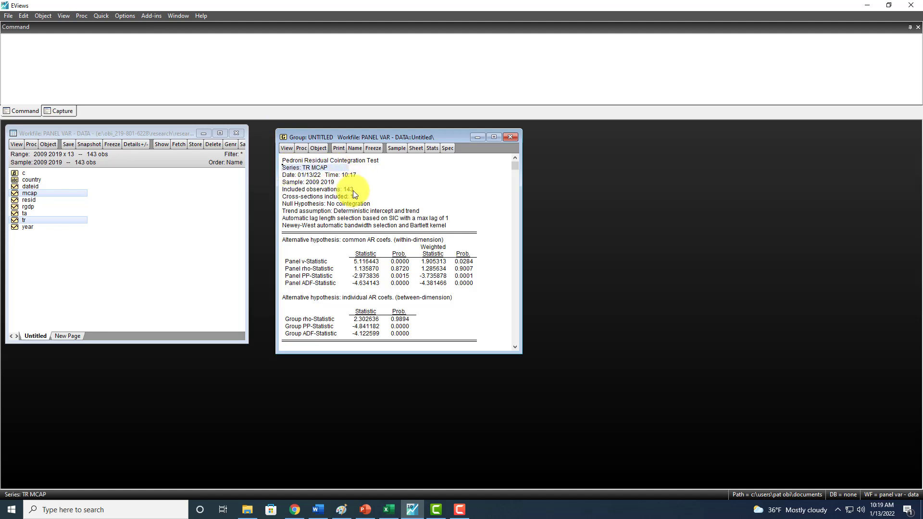